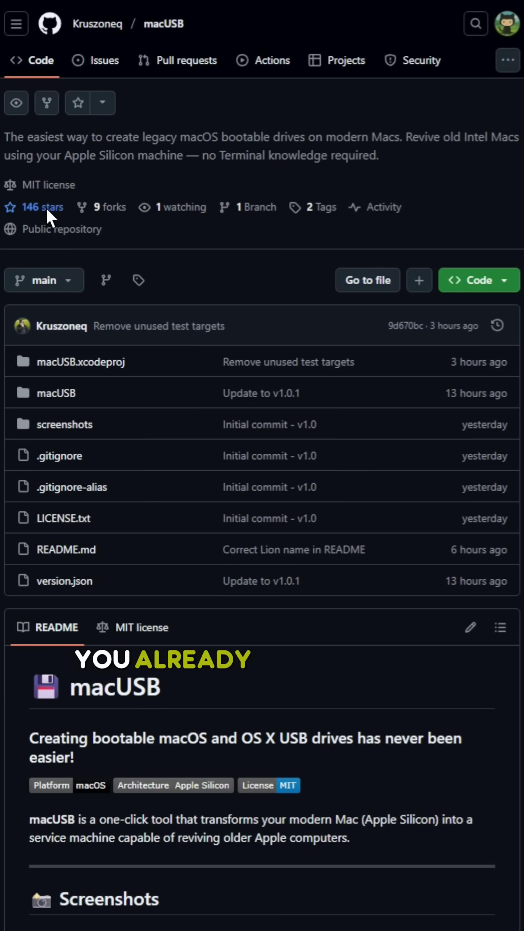
{"action": "scroll", "coordinate": [412, 400], "scroll_direction": "down", "scroll_amount": 3}
{"action": "scroll", "coordinate": [438, 494], "scroll_direction": "down", "scroll_amount": 2}
{"action": "scroll", "coordinate": [438, 494], "scroll_direction": "down", "scroll_amount": 2}
{"action": "scroll", "coordinate": [439, 493], "scroll_direction": "down", "scroll_amount": 1}
{"action": "scroll", "coordinate": [438, 493], "scroll_direction": "down", "scroll_amount": 1}
{"action": "scroll", "coordinate": [438, 493], "scroll_direction": "down", "scroll_amount": 1}
{"action": "scroll", "coordinate": [441, 502], "scroll_direction": "down", "scroll_amount": 2}
{"action": "scroll", "coordinate": [444, 506], "scroll_direction": "down", "scroll_amount": 3}
{"action": "scroll", "coordinate": [444, 506], "scroll_direction": "down", "scroll_amount": 2}
{"action": "scroll", "coordinate": [449, 545], "scroll_direction": "down", "scroll_amount": 3}
{"action": "scroll", "coordinate": [449, 545], "scroll_direction": "down", "scroll_amount": 1}
{"action": "scroll", "coordinate": [448, 546], "scroll_direction": "down", "scroll_amount": 1}
{"action": "scroll", "coordinate": [449, 545], "scroll_direction": "down", "scroll_amount": 1}
{"action": "scroll", "coordinate": [448, 544], "scroll_direction": "down", "scroll_amount": 1}
{"action": "scroll", "coordinate": [449, 544], "scroll_direction": "down", "scroll_amount": 3}
{"action": "scroll", "coordinate": [449, 545], "scroll_direction": "down", "scroll_amount": 1}
{"action": "scroll", "coordinate": [448, 543], "scroll_direction": "down", "scroll_amount": 1}
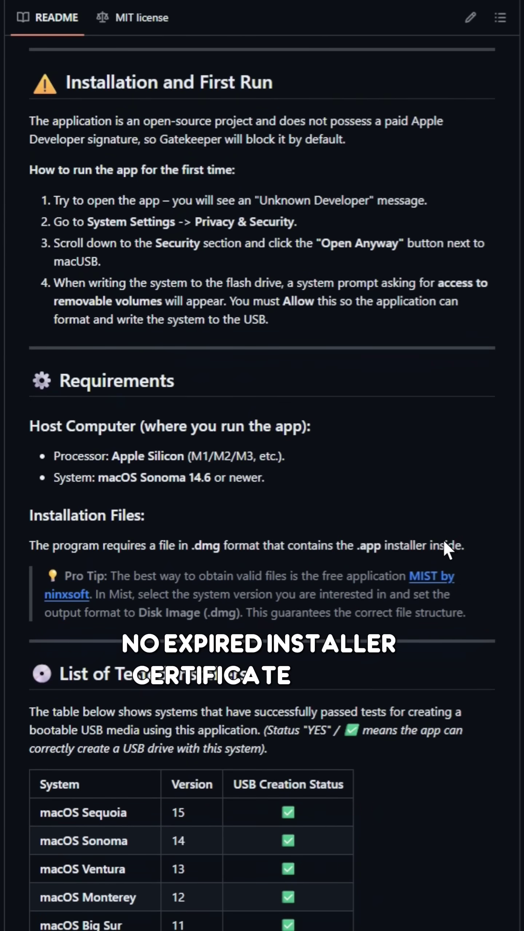
{"action": "scroll", "coordinate": [401, 463], "scroll_direction": "down", "scroll_amount": 3}
{"action": "scroll", "coordinate": [412, 509], "scroll_direction": "down", "scroll_amount": 2}
{"action": "scroll", "coordinate": [413, 517], "scroll_direction": "down", "scroll_amount": 2}
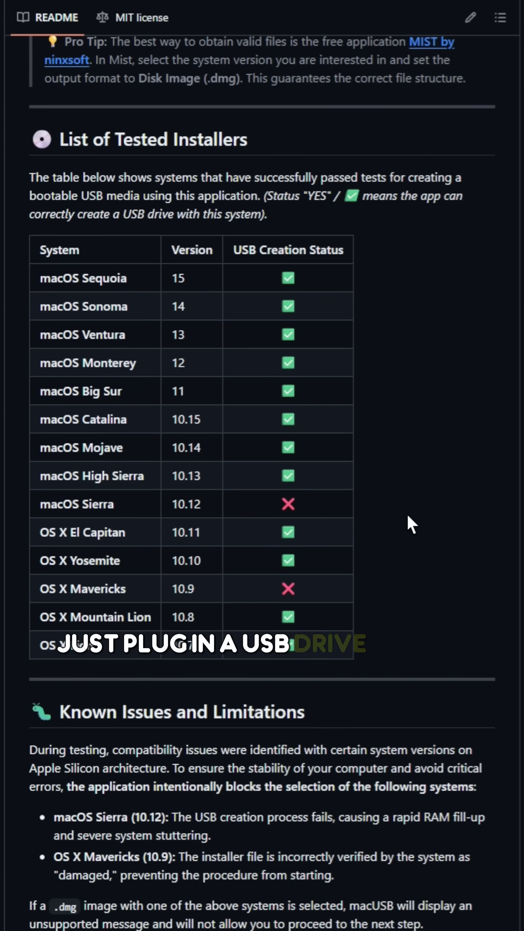
{"action": "scroll", "coordinate": [384, 524], "scroll_direction": "down", "scroll_amount": 1}
{"action": "scroll", "coordinate": [387, 536], "scroll_direction": "down", "scroll_amount": 3}
{"action": "scroll", "coordinate": [387, 535], "scroll_direction": "down", "scroll_amount": 2}
{"action": "scroll", "coordinate": [387, 534], "scroll_direction": "down", "scroll_amount": 2}
{"action": "scroll", "coordinate": [387, 535], "scroll_direction": "down", "scroll_amount": 3}
{"action": "scroll", "coordinate": [386, 534], "scroll_direction": "down", "scroll_amount": 2}
{"action": "scroll", "coordinate": [386, 536], "scroll_direction": "down", "scroll_amount": 1}
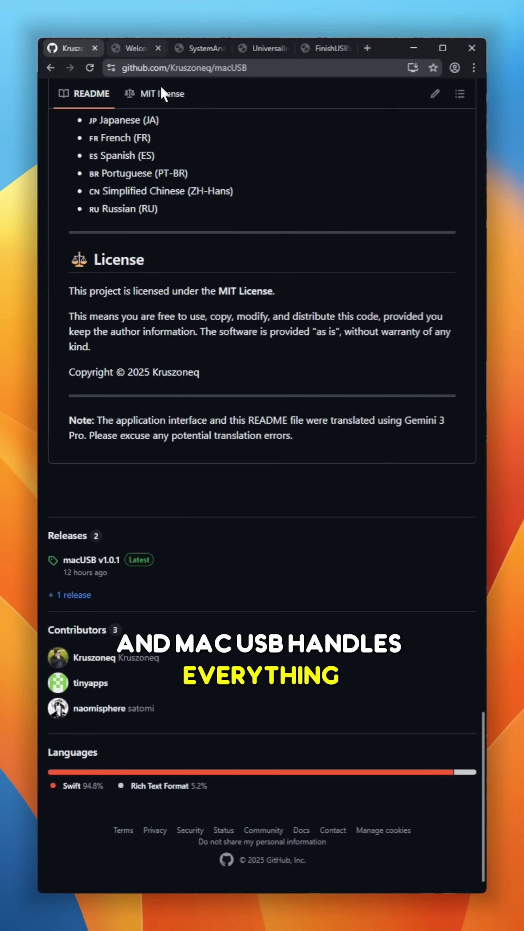
View the macUSB welcome, macOS System Selection, installer creator and finished screen screenshots.
{"action": "left_click", "coordinate": [132, 47]}
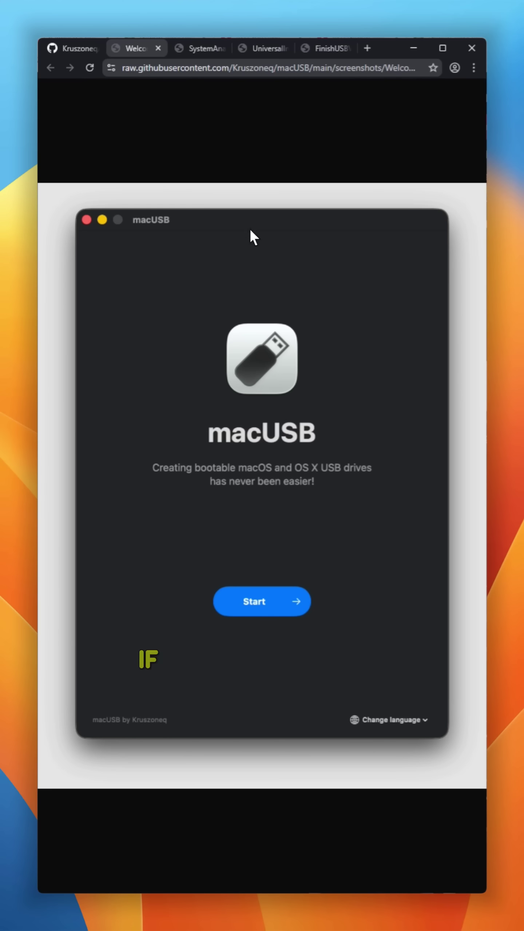
{"action": "left_click", "coordinate": [192, 49]}
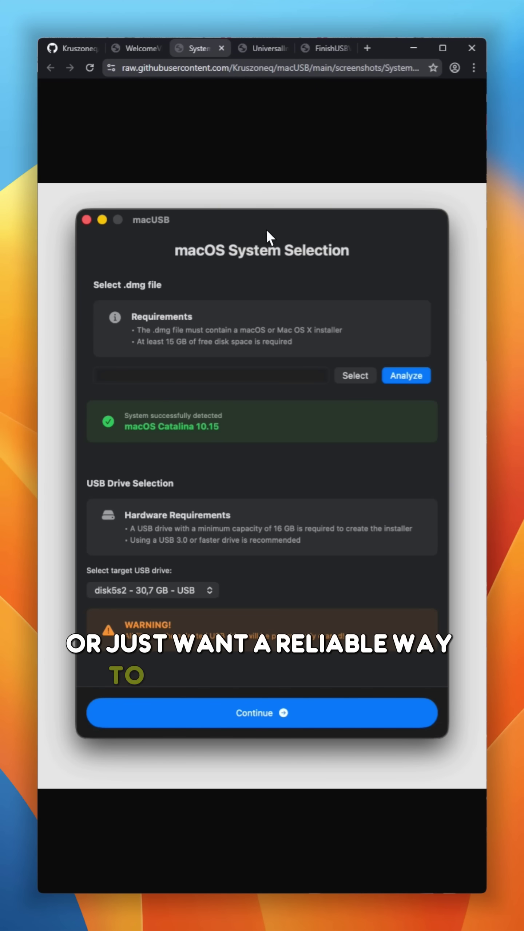
{"action": "left_click", "coordinate": [261, 48]}
{"action": "left_click", "coordinate": [320, 48]}
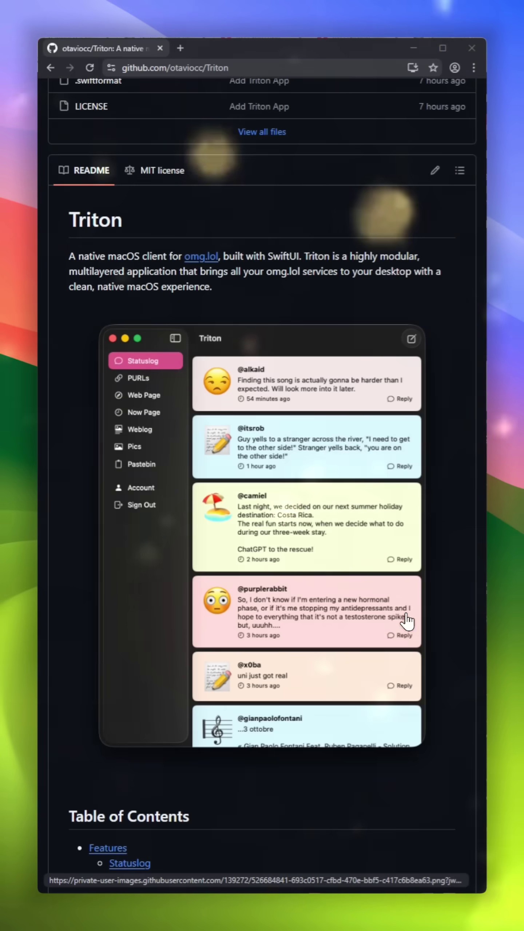
{"action": "scroll", "coordinate": [340, 551], "scroll_direction": "up", "scroll_amount": 5}
{"action": "scroll", "coordinate": [340, 551], "scroll_direction": "up", "scroll_amount": 5}
{"action": "scroll", "coordinate": [340, 550], "scroll_direction": "up", "scroll_amount": 3}
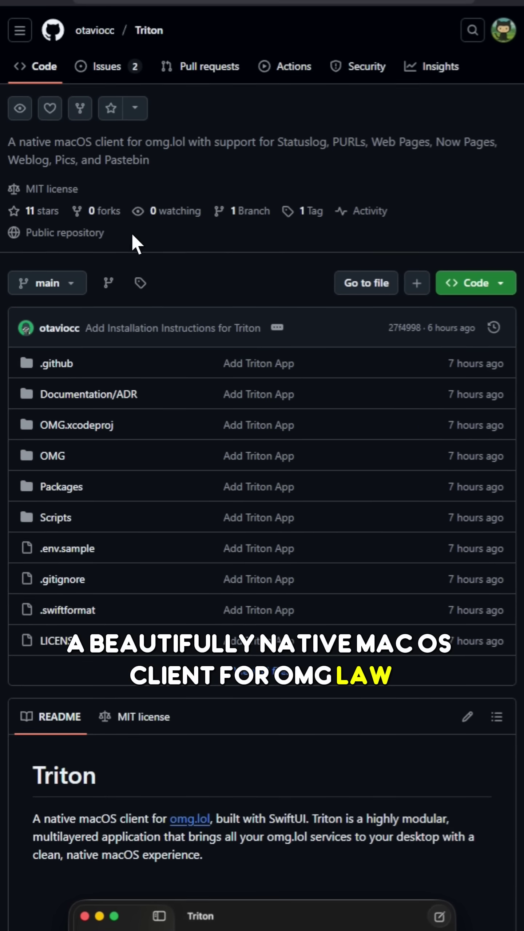
{"action": "scroll", "coordinate": [491, 452], "scroll_direction": "down", "scroll_amount": 3}
{"action": "scroll", "coordinate": [466, 451], "scroll_direction": "down", "scroll_amount": 3}
{"action": "scroll", "coordinate": [459, 444], "scroll_direction": "down", "scroll_amount": 3}
{"action": "scroll", "coordinate": [453, 440], "scroll_direction": "down", "scroll_amount": 3}
{"action": "scroll", "coordinate": [453, 440], "scroll_direction": "down", "scroll_amount": 3}
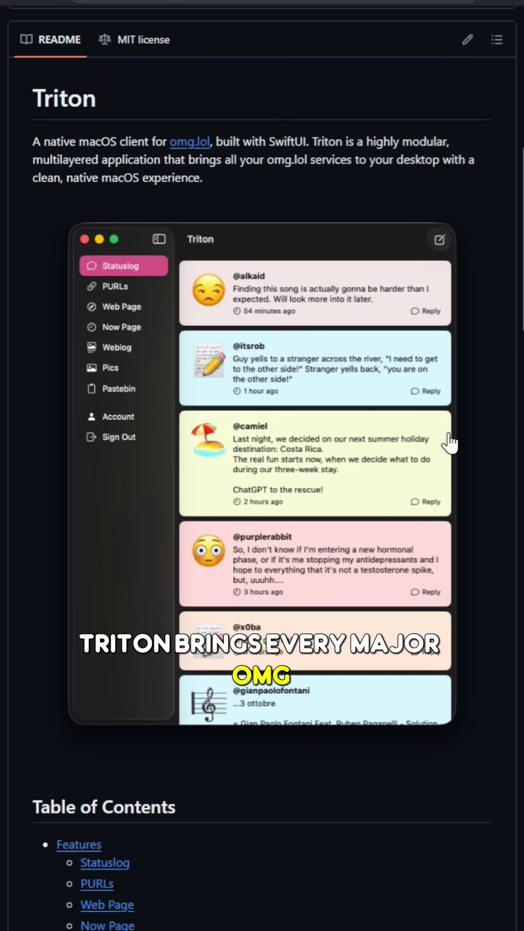
{"action": "scroll", "coordinate": [416, 539], "scroll_direction": "down", "scroll_amount": 3}
{"action": "scroll", "coordinate": [452, 553], "scroll_direction": "down", "scroll_amount": 2}
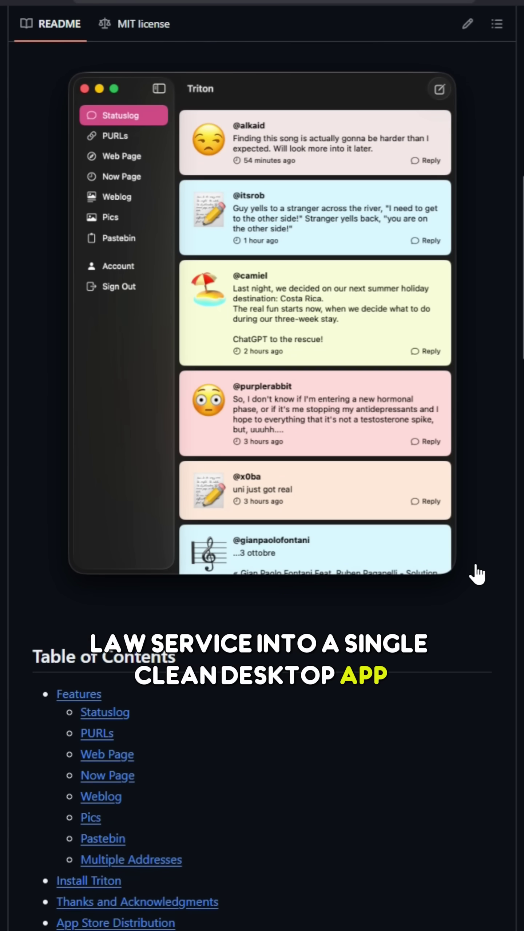
{"action": "scroll", "coordinate": [325, 511], "scroll_direction": "down", "scroll_amount": 2}
{"action": "scroll", "coordinate": [305, 524], "scroll_direction": "down", "scroll_amount": 2}
{"action": "scroll", "coordinate": [303, 525], "scroll_direction": "down", "scroll_amount": 5}
{"action": "scroll", "coordinate": [303, 525], "scroll_direction": "down", "scroll_amount": 4}
{"action": "scroll", "coordinate": [303, 524], "scroll_direction": "down", "scroll_amount": 3}
{"action": "scroll", "coordinate": [303, 523], "scroll_direction": "down", "scroll_amount": 3}
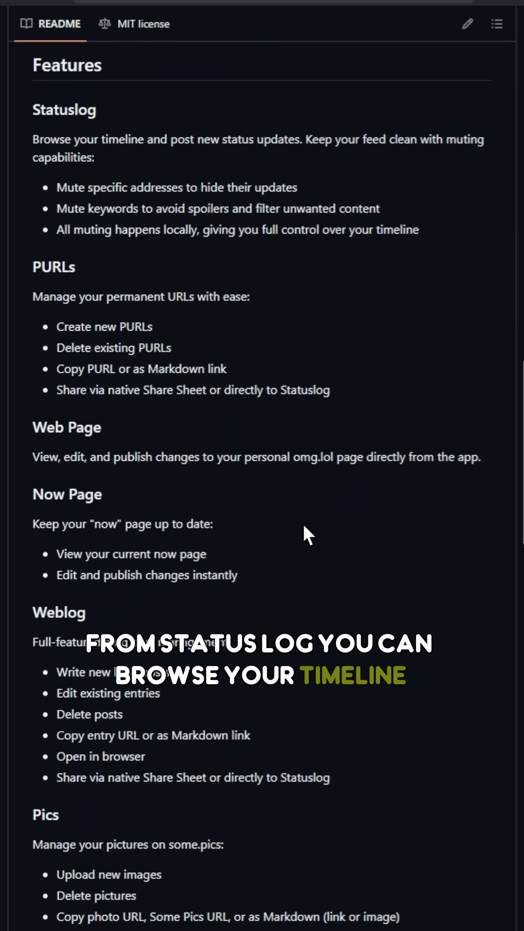
{"action": "scroll", "coordinate": [303, 523], "scroll_direction": "down", "scroll_amount": 3}
{"action": "scroll", "coordinate": [303, 524], "scroll_direction": "down", "scroll_amount": 2}
{"action": "scroll", "coordinate": [303, 523], "scroll_direction": "down", "scroll_amount": 3}
{"action": "scroll", "coordinate": [303, 523], "scroll_direction": "down", "scroll_amount": 2}
{"action": "scroll", "coordinate": [303, 524], "scroll_direction": "down", "scroll_amount": 2}
{"action": "scroll", "coordinate": [303, 524], "scroll_direction": "down", "scroll_amount": 2}
{"action": "scroll", "coordinate": [303, 524], "scroll_direction": "down", "scroll_amount": 2}
{"action": "scroll", "coordinate": [303, 523], "scroll_direction": "down", "scroll_amount": 2}
{"action": "scroll", "coordinate": [303, 523], "scroll_direction": "down", "scroll_amount": 2}
{"action": "scroll", "coordinate": [298, 516], "scroll_direction": "down", "scroll_amount": 2}
{"action": "scroll", "coordinate": [297, 515], "scroll_direction": "down", "scroll_amount": 2}
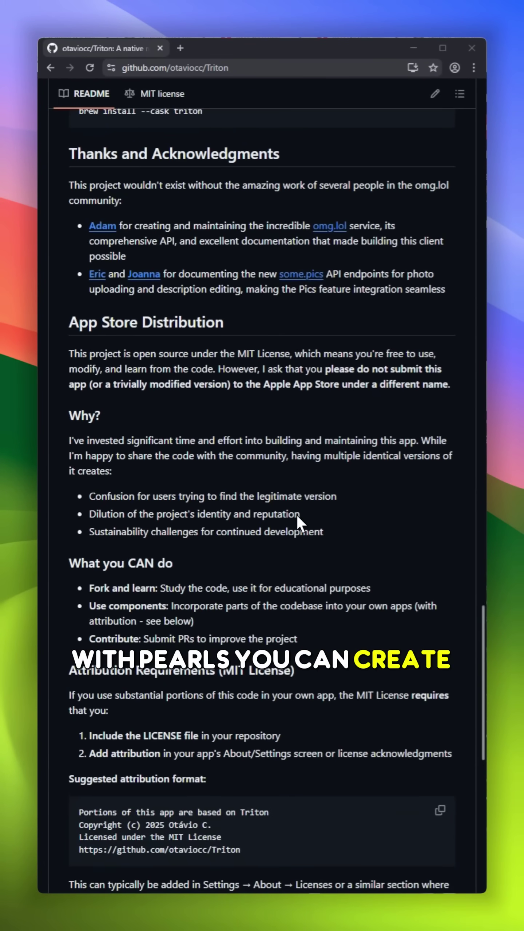
{"action": "scroll", "coordinate": [297, 522], "scroll_direction": "down", "scroll_amount": 3}
{"action": "scroll", "coordinate": [298, 522], "scroll_direction": "down", "scroll_amount": 3}
{"action": "scroll", "coordinate": [297, 522], "scroll_direction": "down", "scroll_amount": 2}
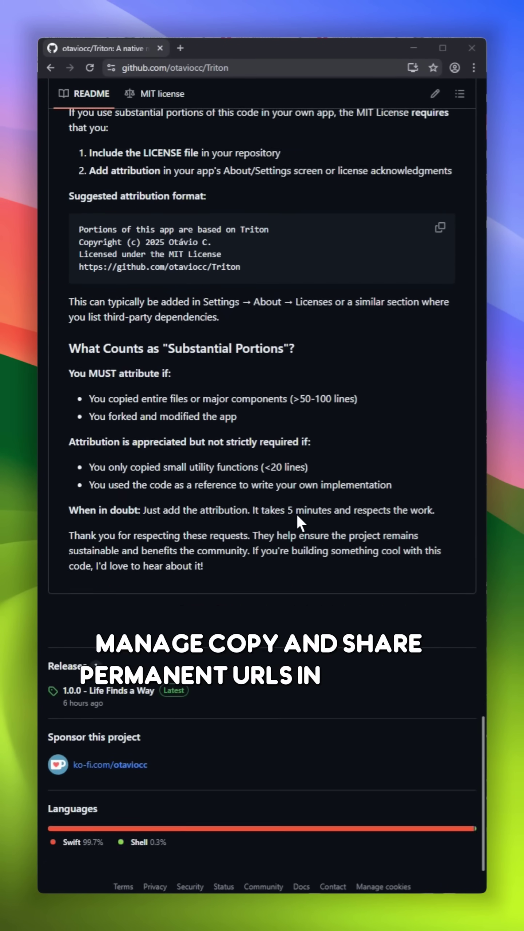